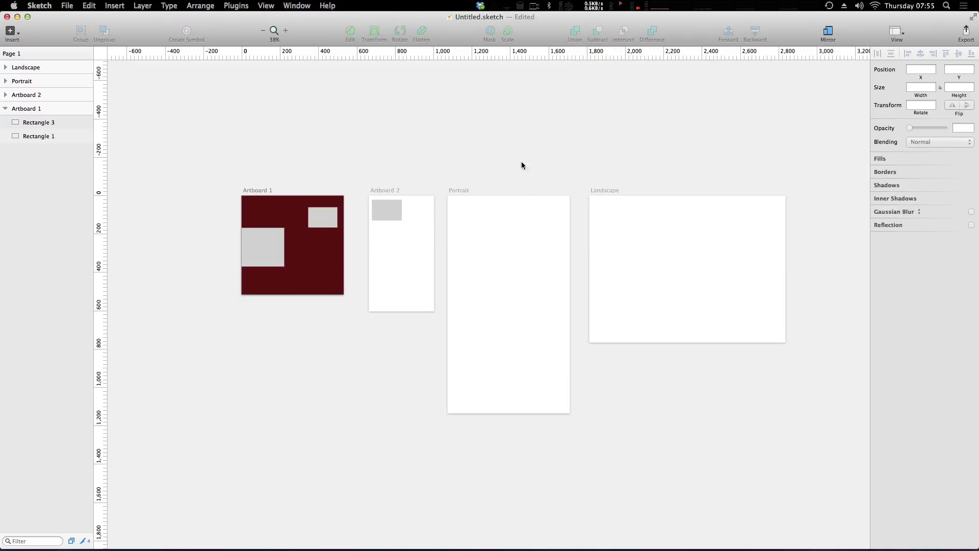
- Pan across Page 1's four artboards, from the dark red Artboard 1 to Portrait and Landscape
left_click_drag(561, 168, 498, 63)
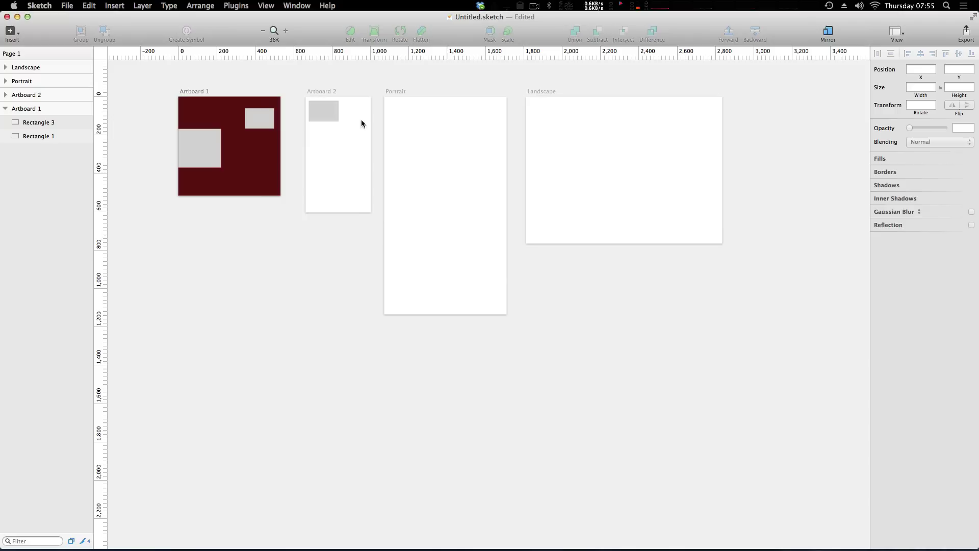
left_click_drag(258, 79, 311, 101)
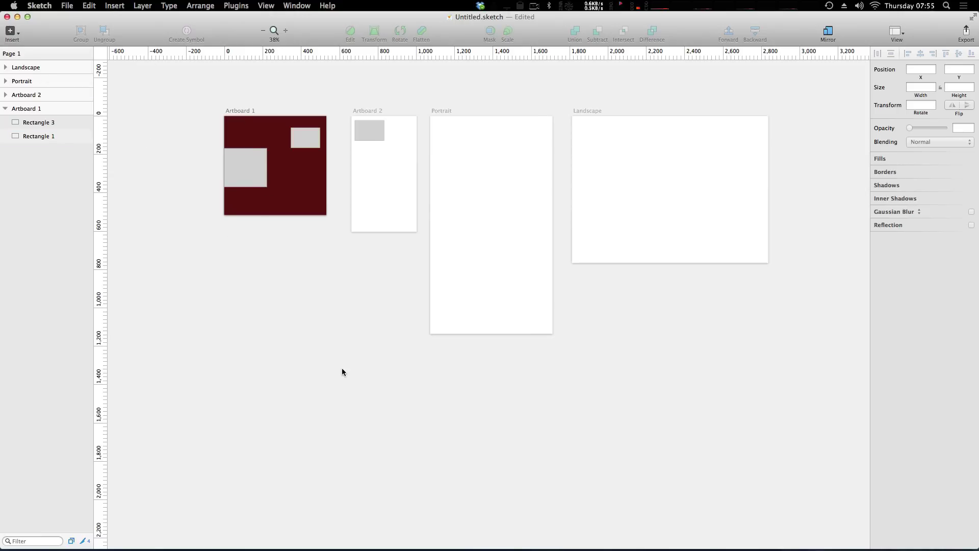
scroll(388, 383, "left", 3)
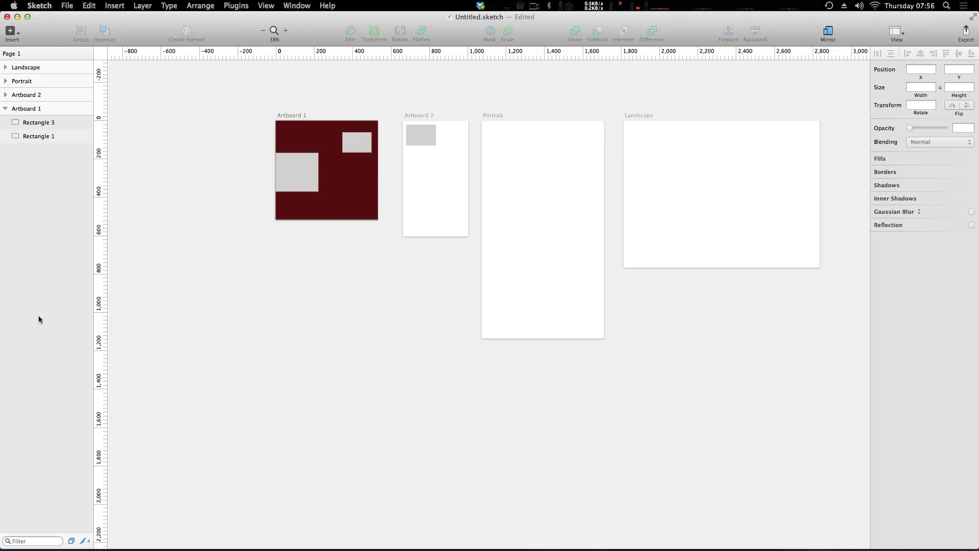
mouse_move(459, 550)
- Add a blank Page 2 from the pages list, then switch back to Page 1
left_click(25, 53)
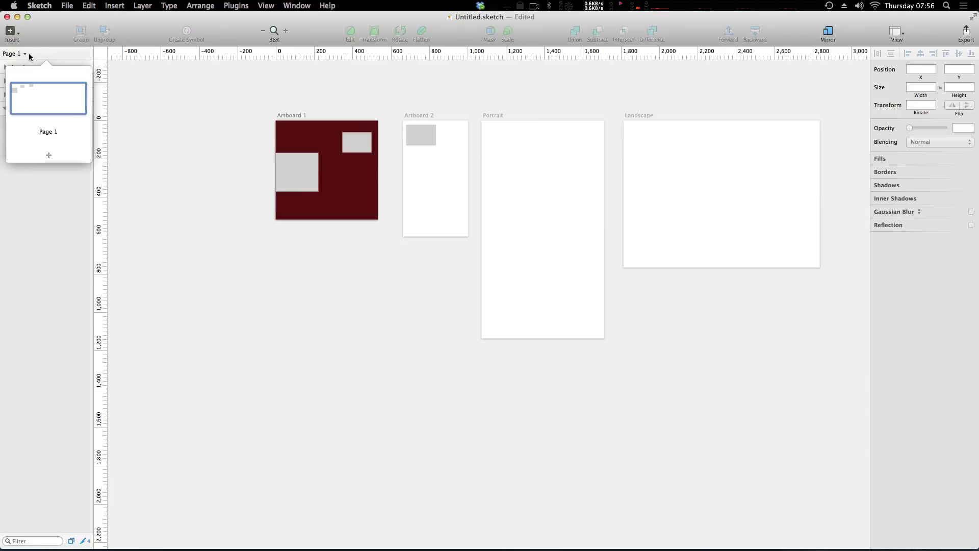
left_click(28, 53)
left_click(10, 54)
left_click(48, 155)
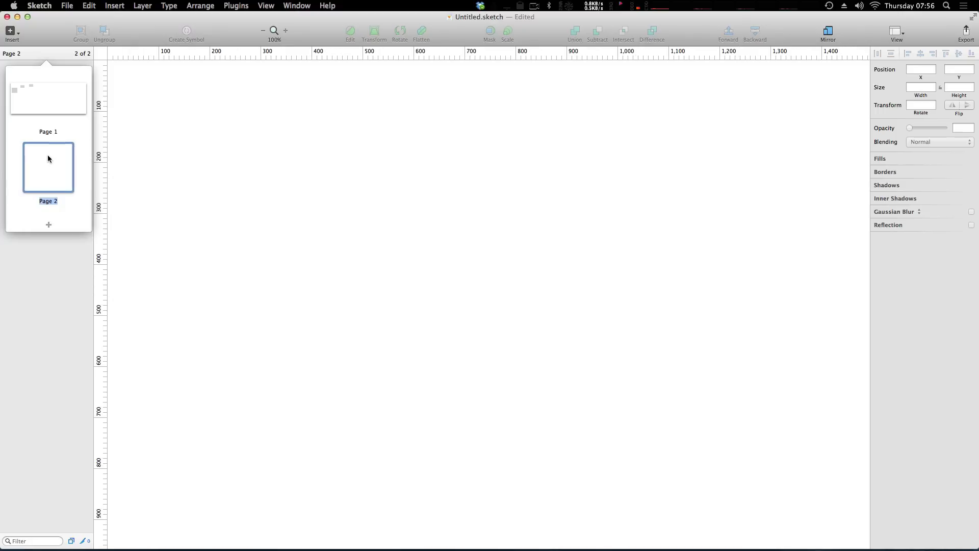
left_click(256, 144)
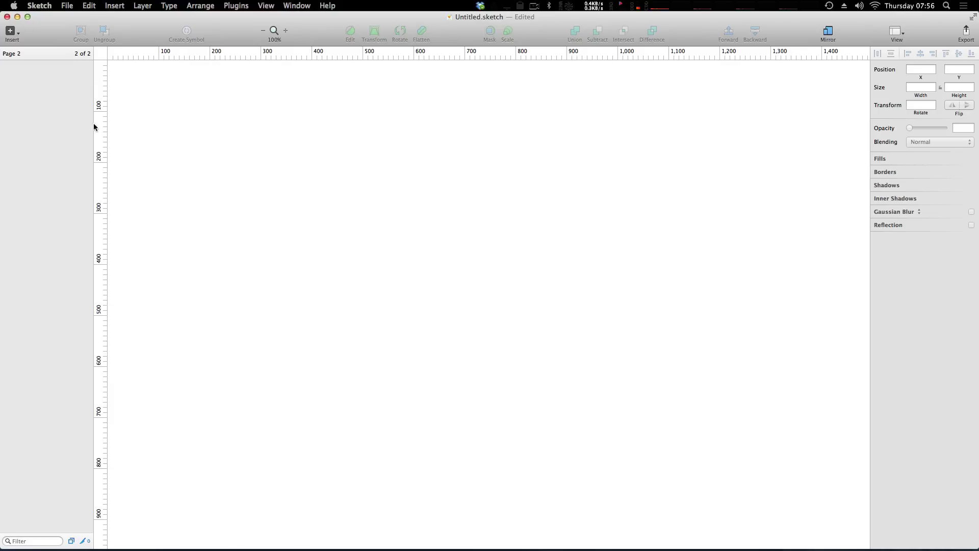
left_click(25, 54)
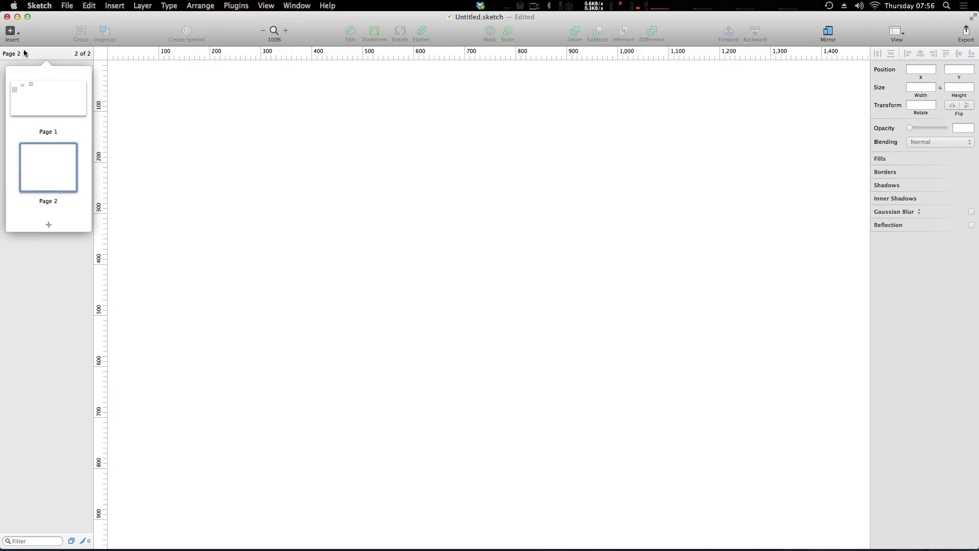
left_click(46, 116)
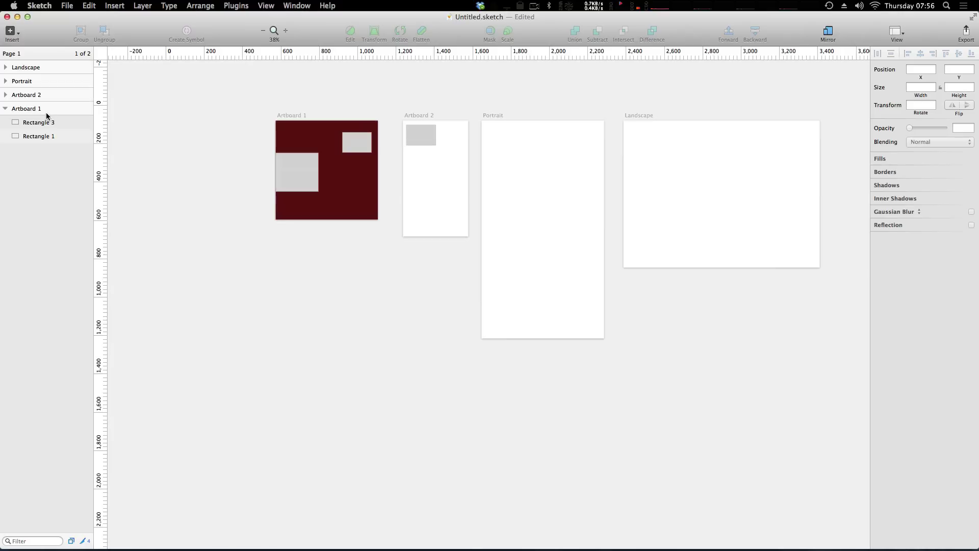
- On Page 2, draw a 676 × 442 artboard, Artboard 1, and select it
left_click(21, 54)
left_click(36, 178)
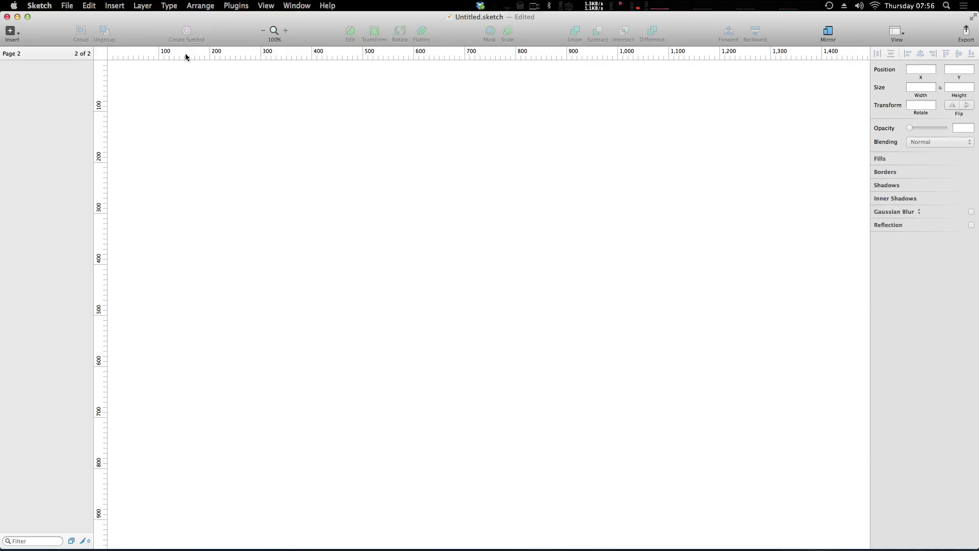
left_click(10, 31)
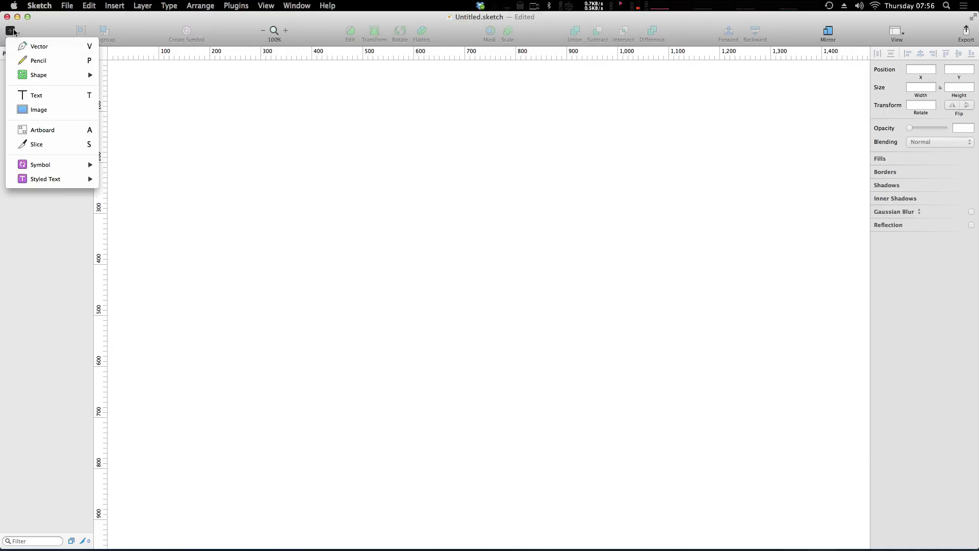
left_click(33, 130)
left_click_drag(157, 117, 501, 343)
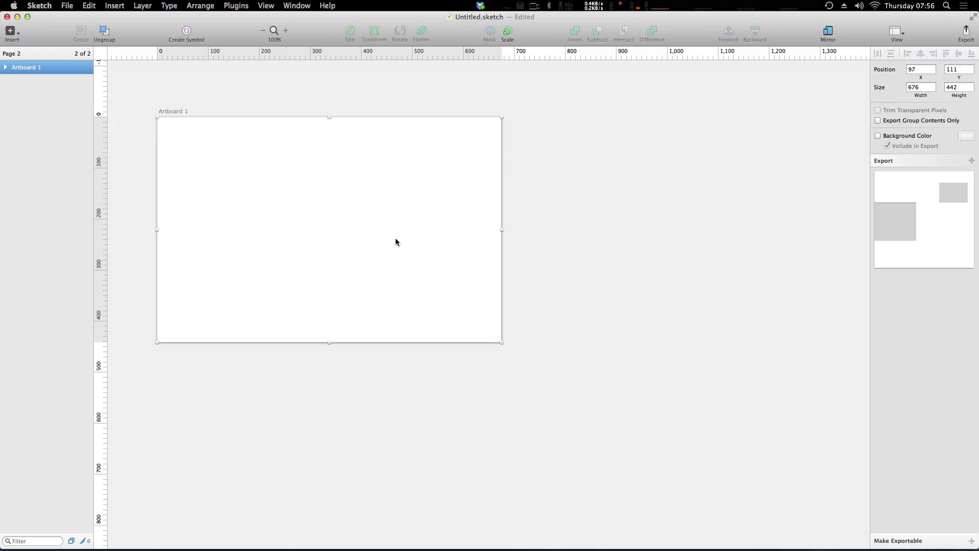
left_click(340, 103)
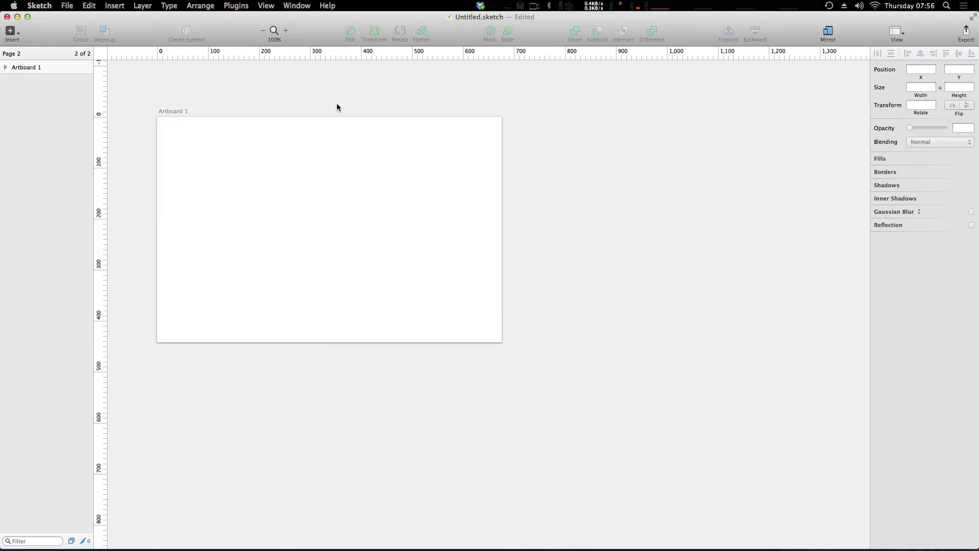
left_click(33, 68)
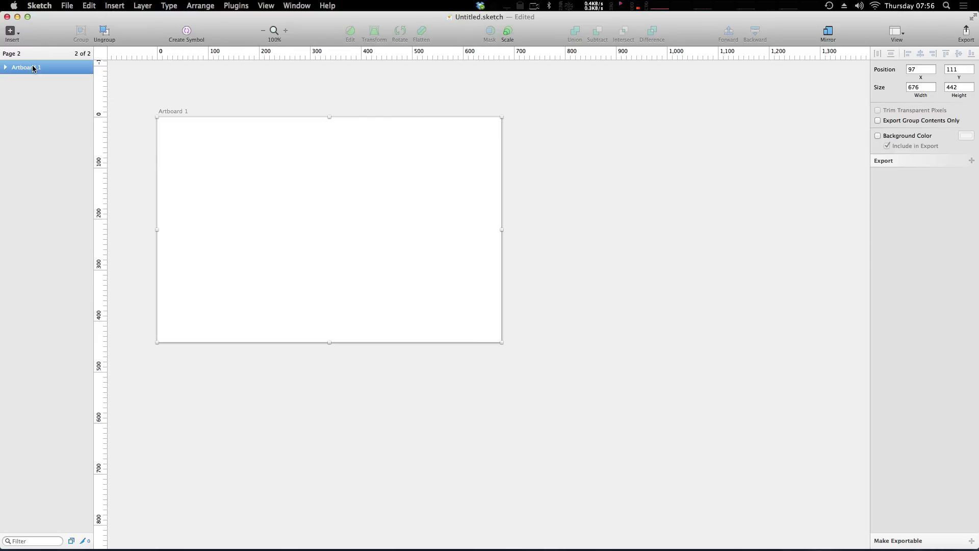
- Draw a gray rounded rectangle, Rectangle 1, inside Artboard 1
left_click(18, 35)
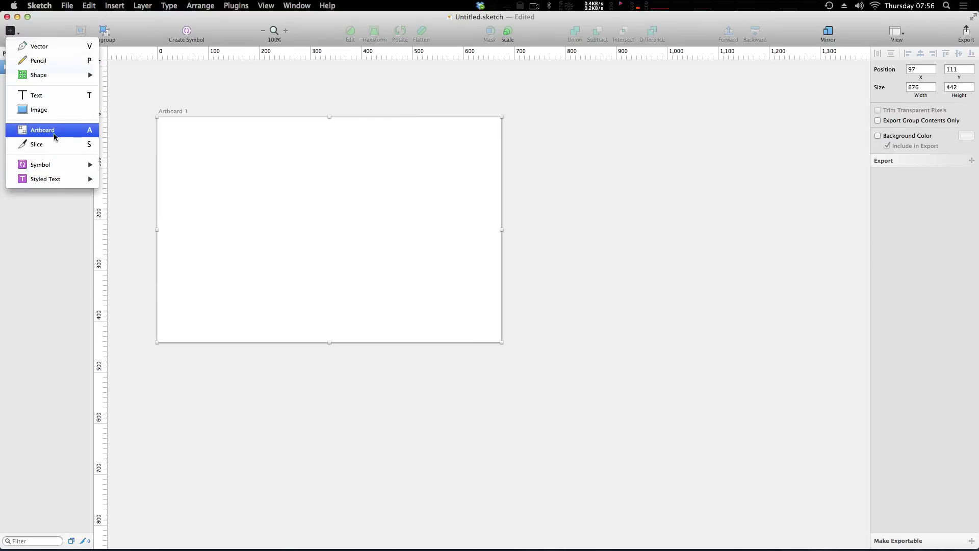
left_click(81, 72)
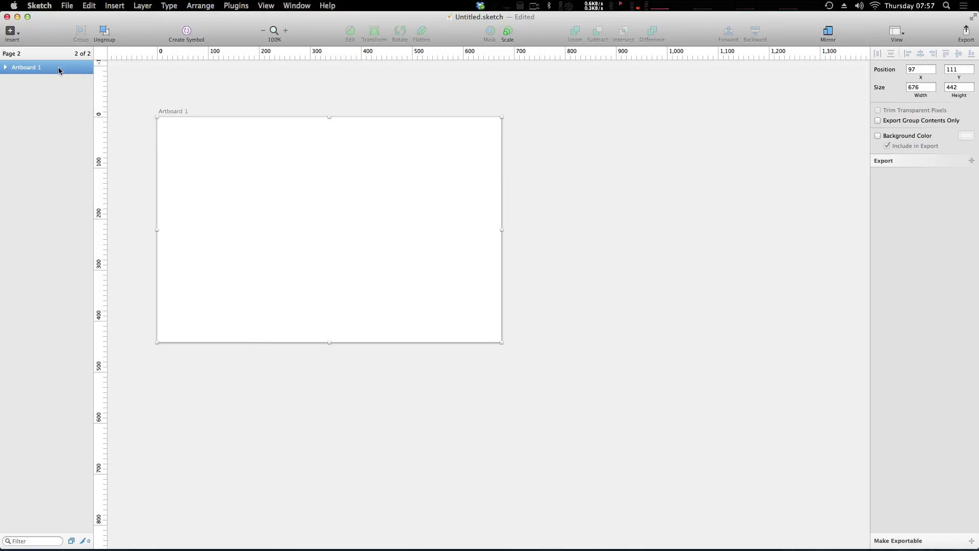
left_click(62, 5)
left_click(17, 35)
left_click(17, 35)
mouse_move(51, 75)
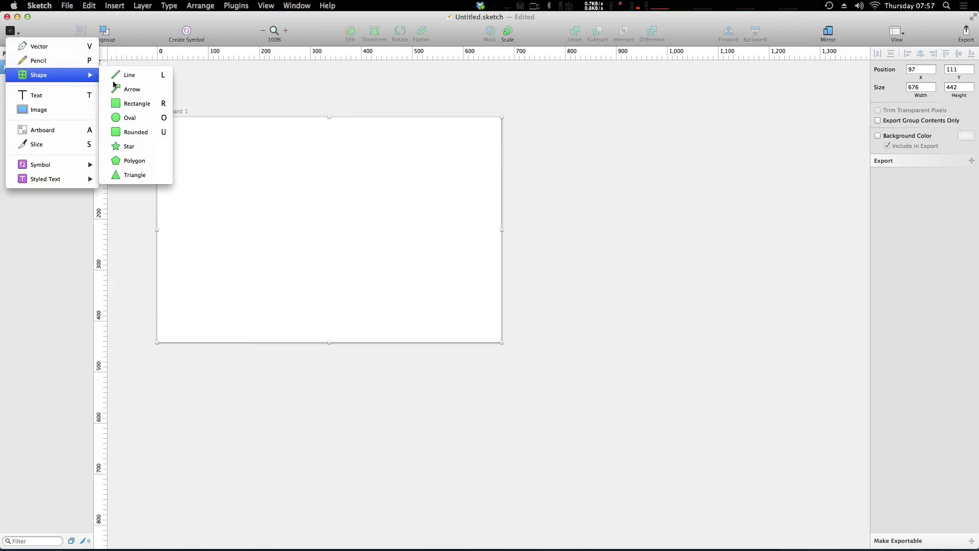
left_click(156, 134)
left_click_drag(229, 172, 467, 309)
left_click(652, 273)
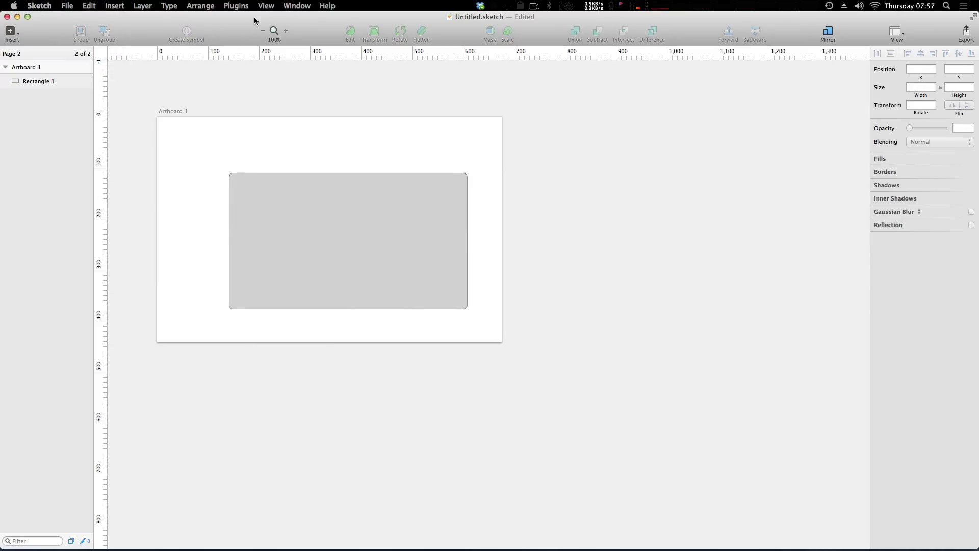
left_click(68, 5)
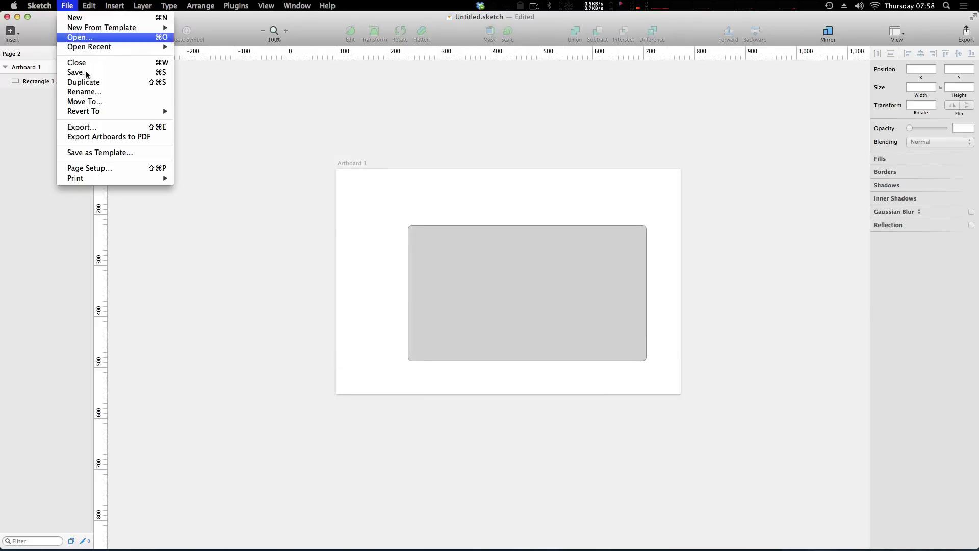
left_click(92, 127)
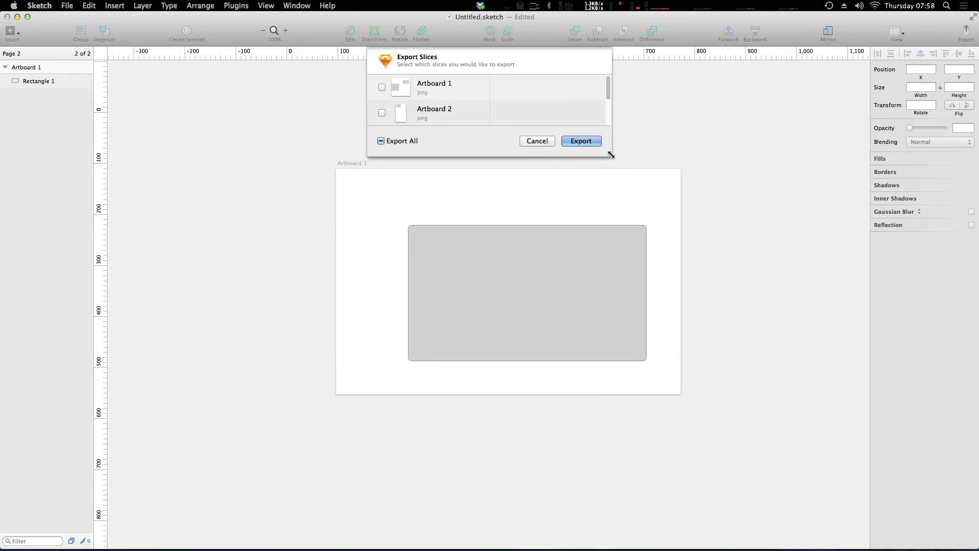
left_click_drag(611, 155, 673, 320)
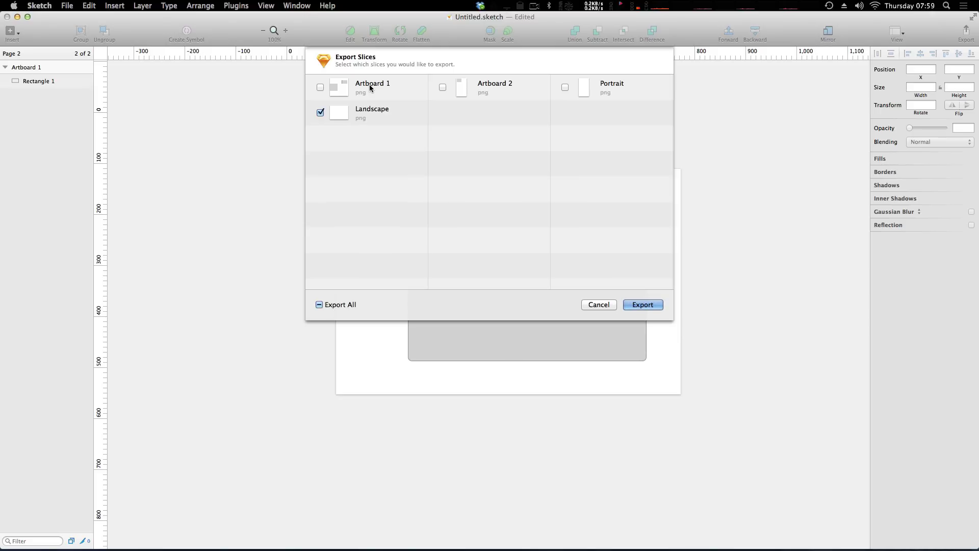
left_click(565, 87)
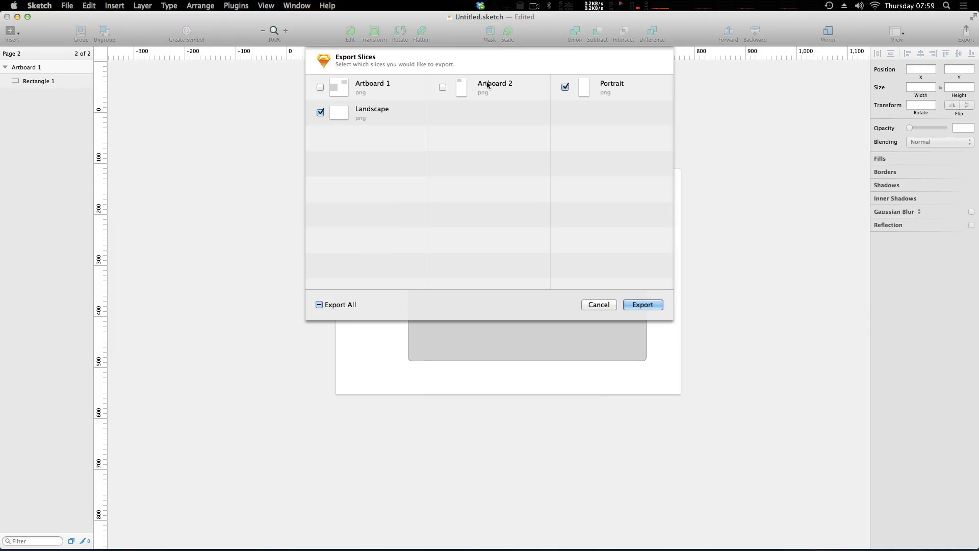
left_click(321, 87)
left_click(443, 87)
left_click(588, 304)
left_click(23, 67)
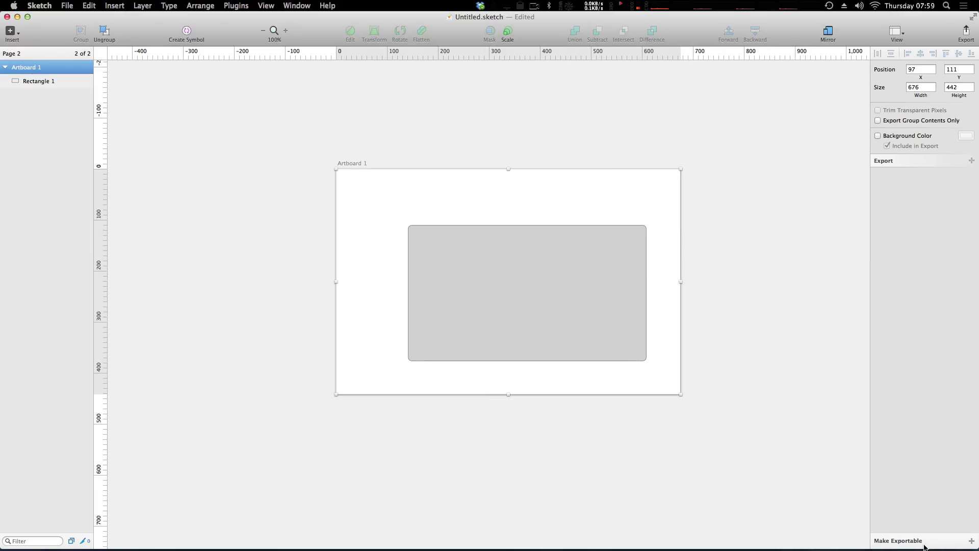
- Make Artboard 1 exportable as PNG, review all slices in Export, then cancel
left_click(943, 544)
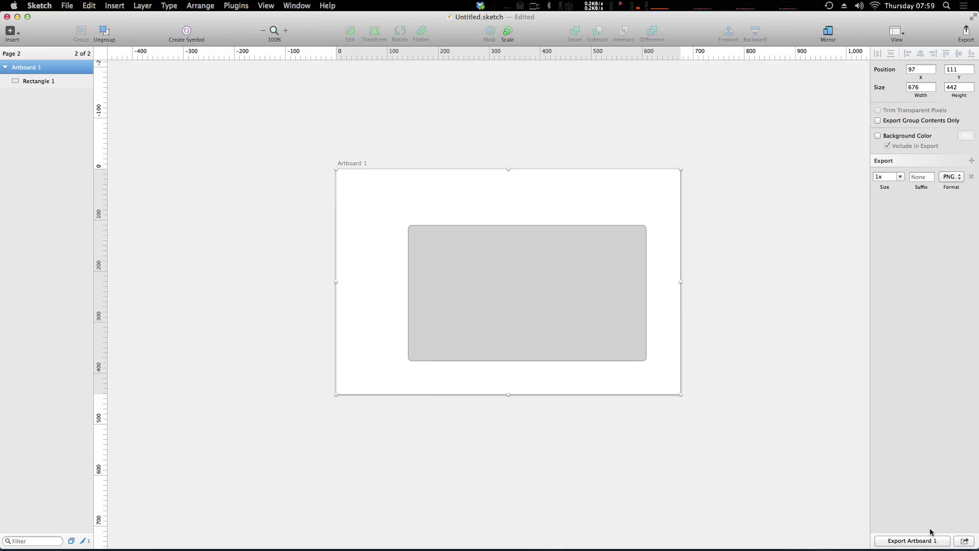
left_click(775, 363)
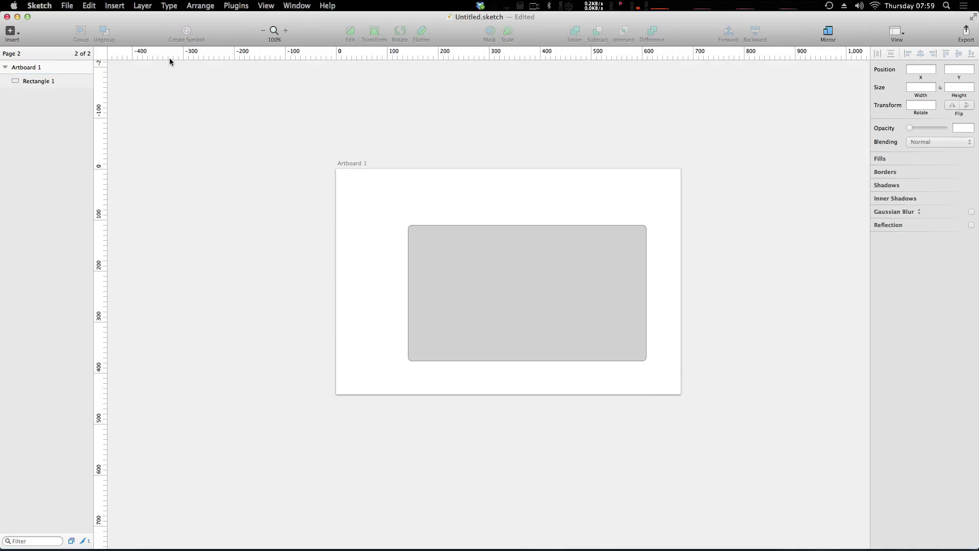
key("super+shift+e")
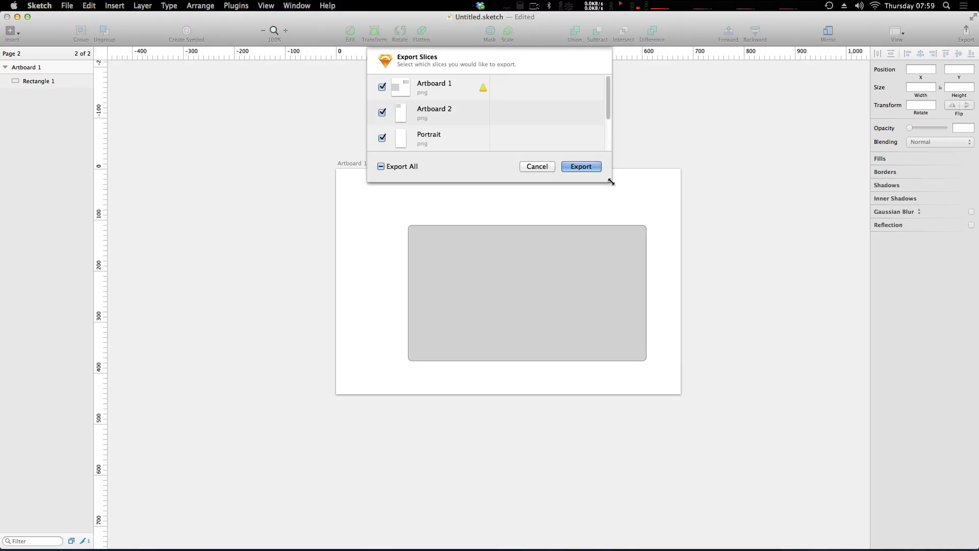
left_click_drag(609, 182, 705, 264)
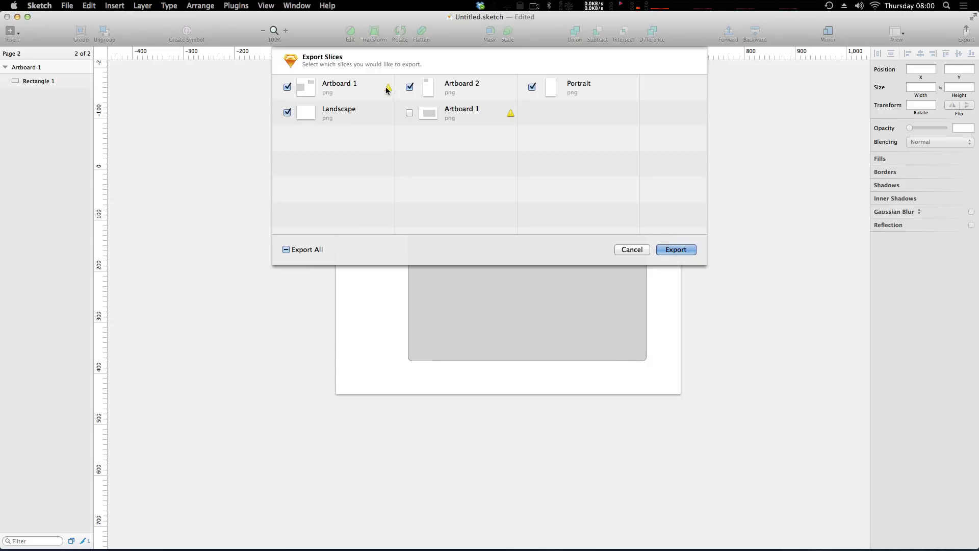
mouse_move(387, 90)
left_click(640, 250)
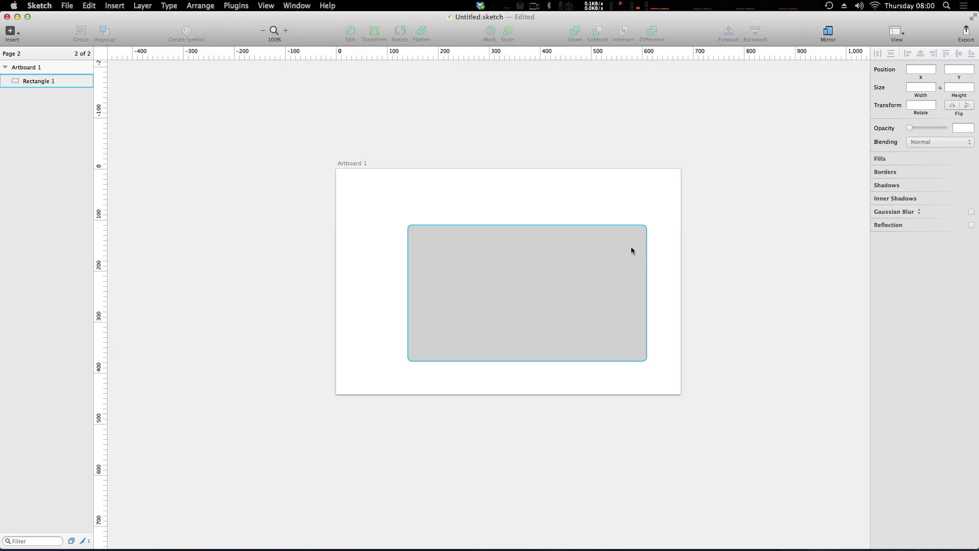
- Rename Page 2's Artboard 1 to 'Demo 2', keeping Rectangle 1 visible inside it
left_click(25, 68)
right_click(25, 70)
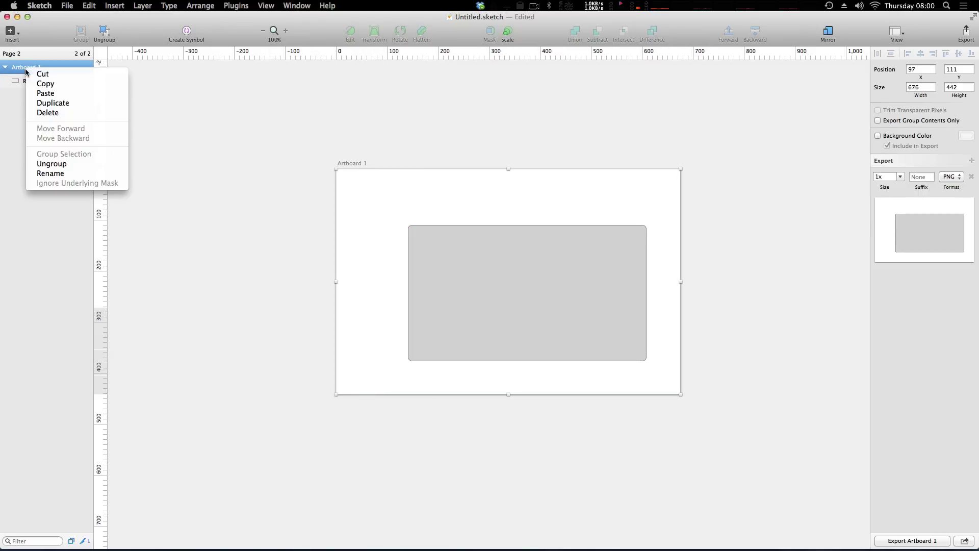
left_click(63, 174)
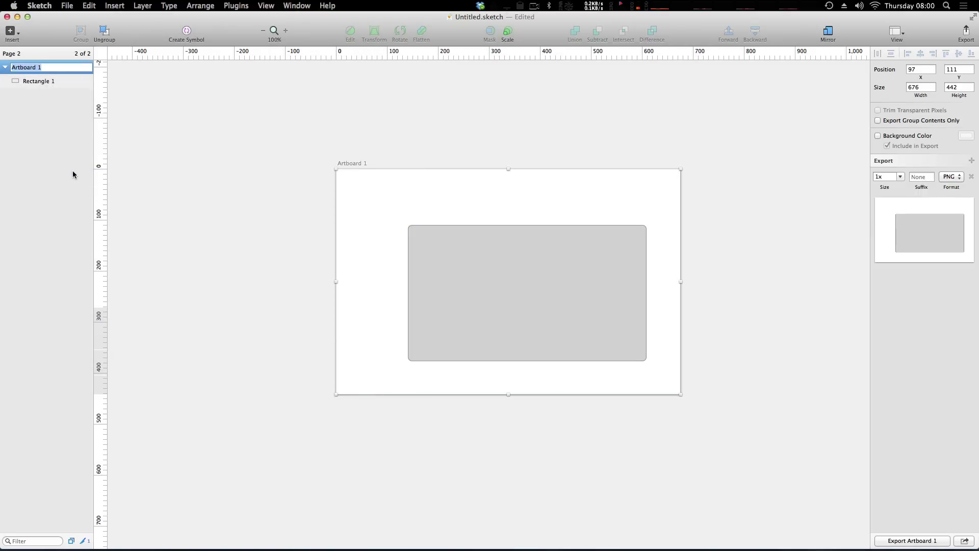
type("Demo 2")
key("Return")
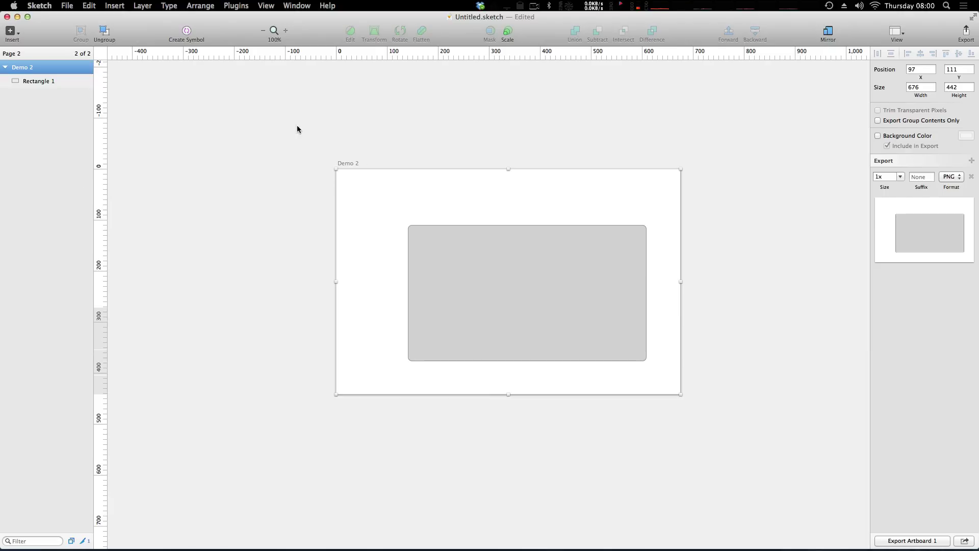
left_click(596, 118)
left_click(5, 68)
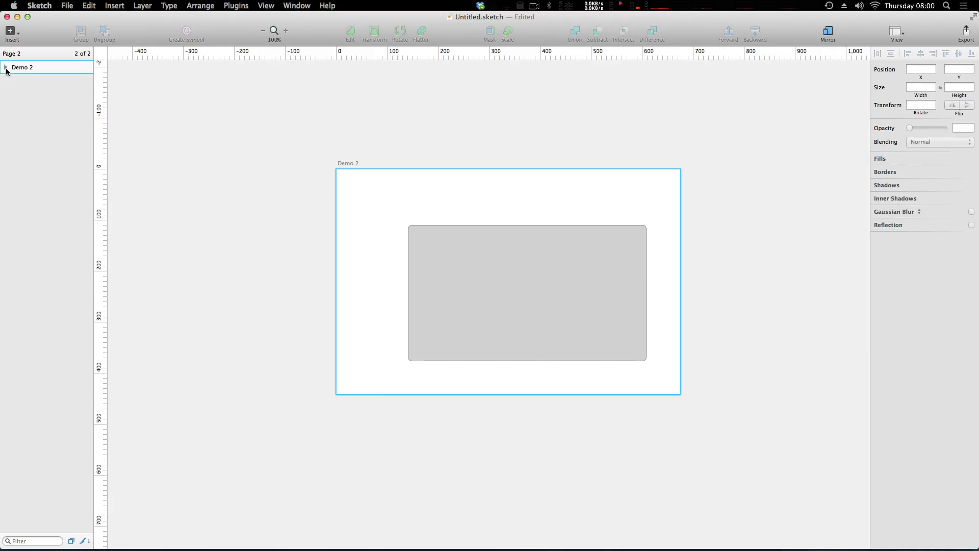
left_click(5, 69)
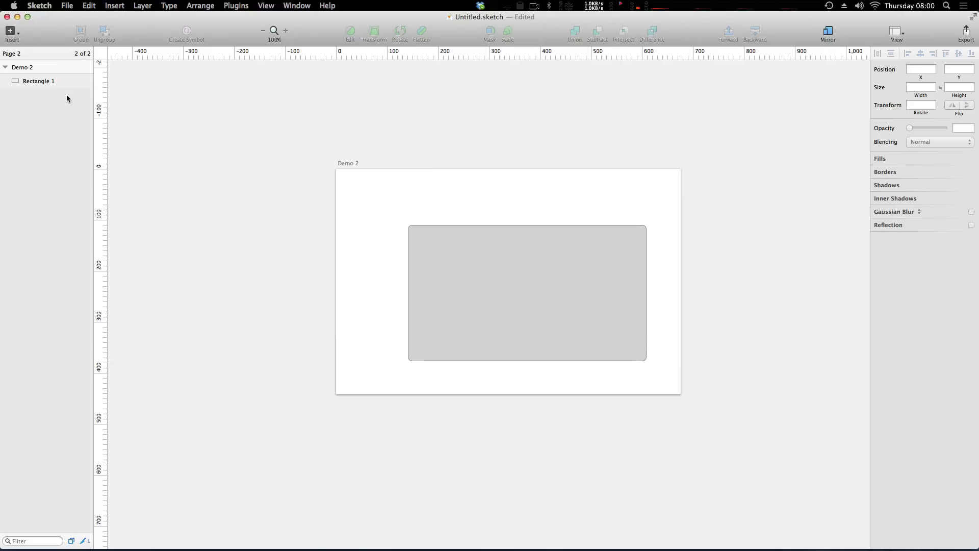
mouse_move(84, 85)
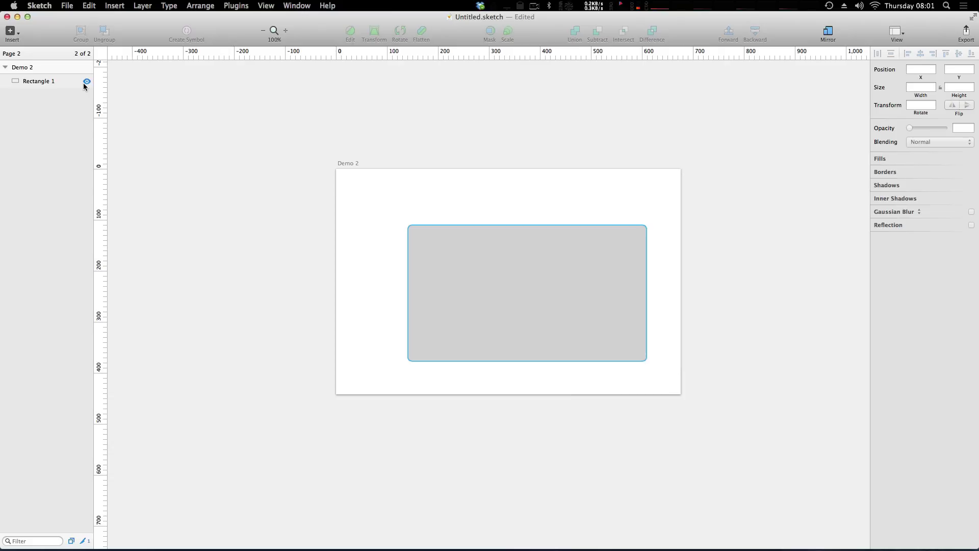
left_click(345, 165)
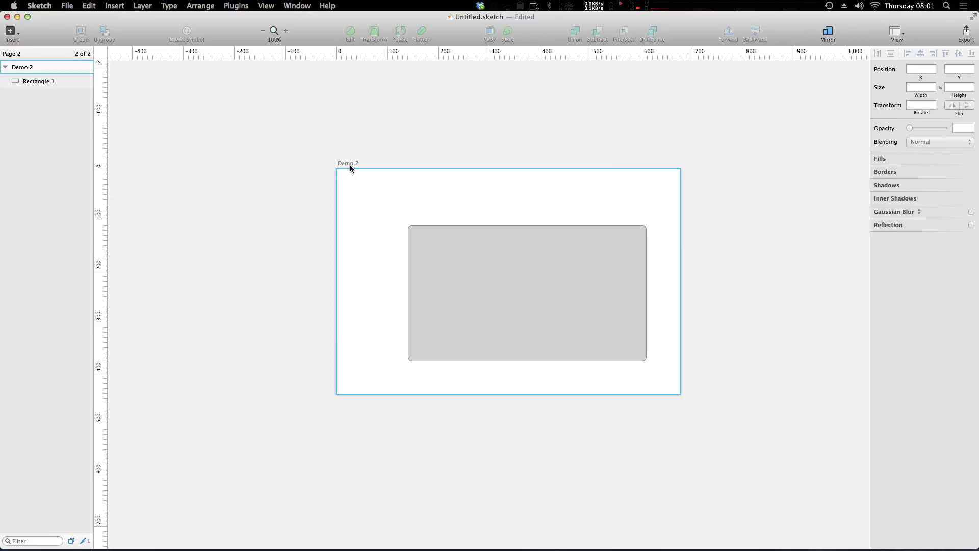
key("Escape")
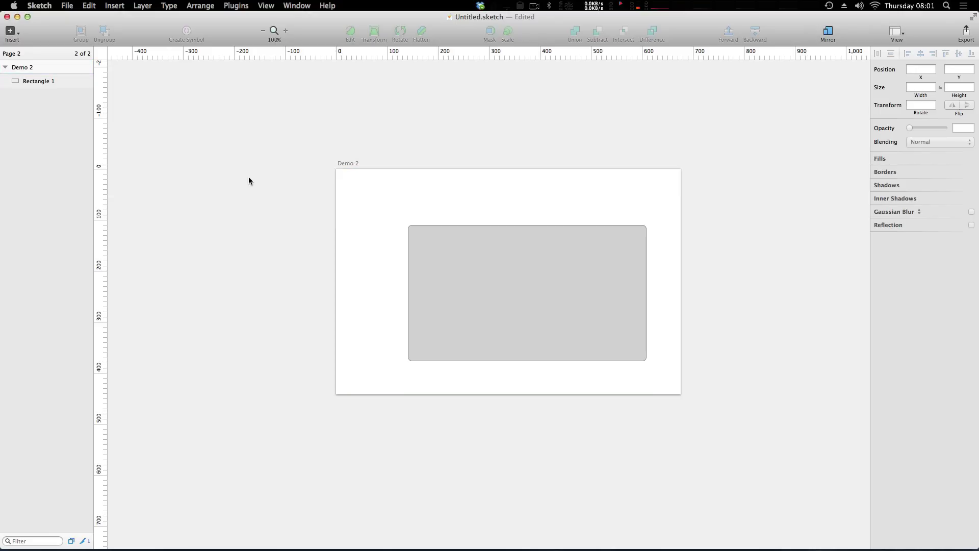
left_click(360, 162)
scroll(352, 173, "left", 5)
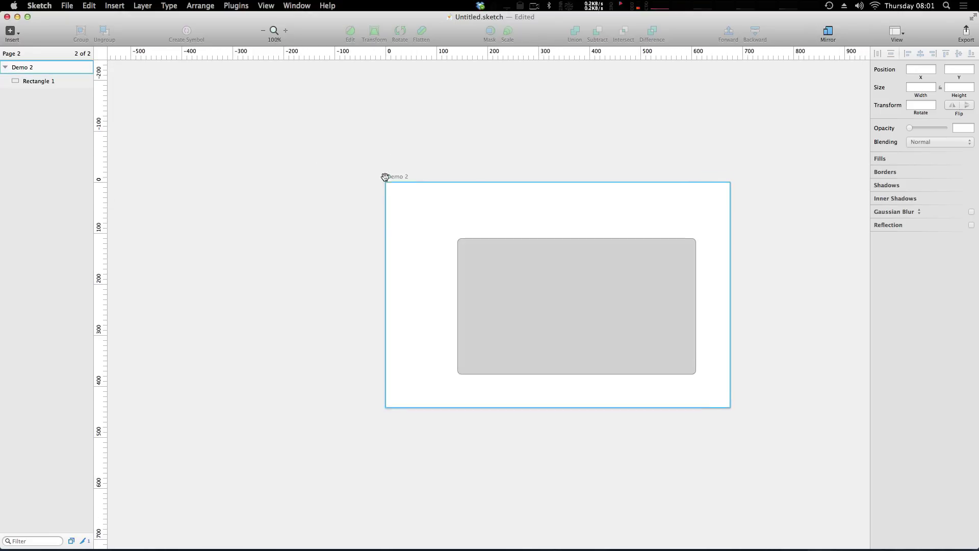
left_click(347, 184)
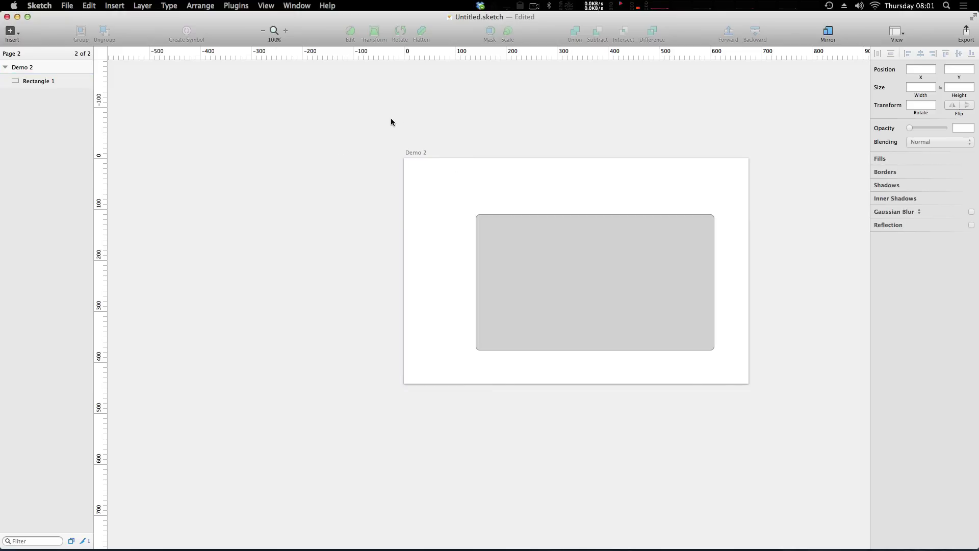
scroll(592, 167, "right", 3)
scroll(592, 167, "up", 1)
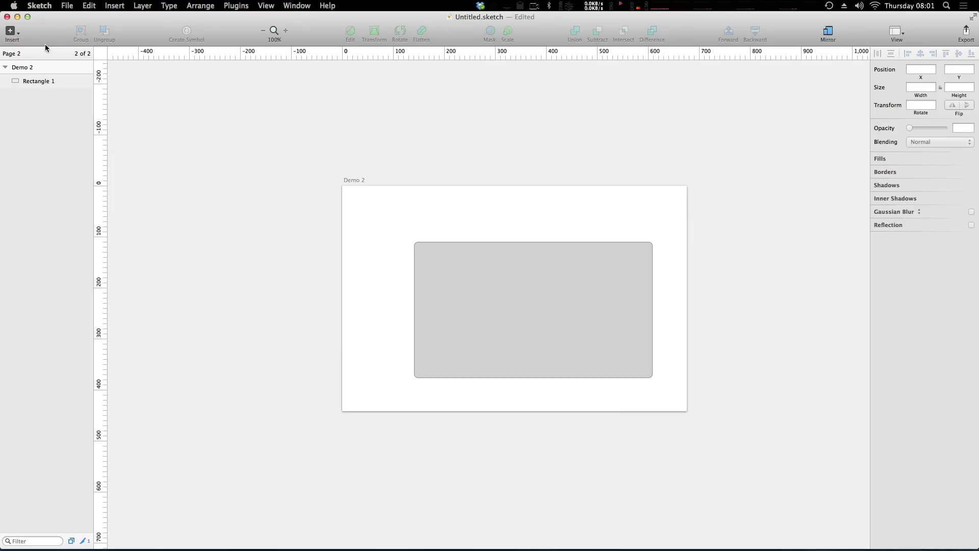
- Duplicate Page 1 from the pages list, then delete the resulting Page 1 Copy
left_click(26, 55)
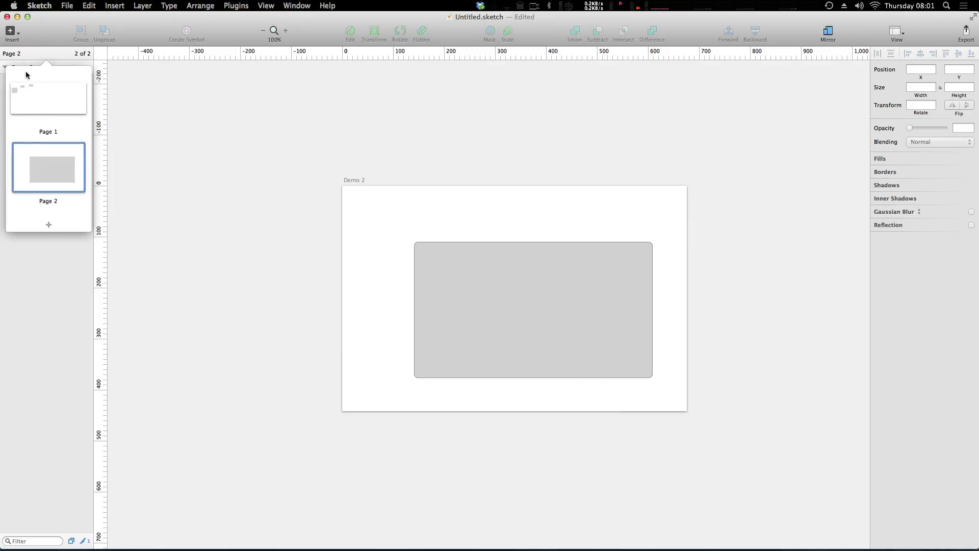
right_click(30, 96)
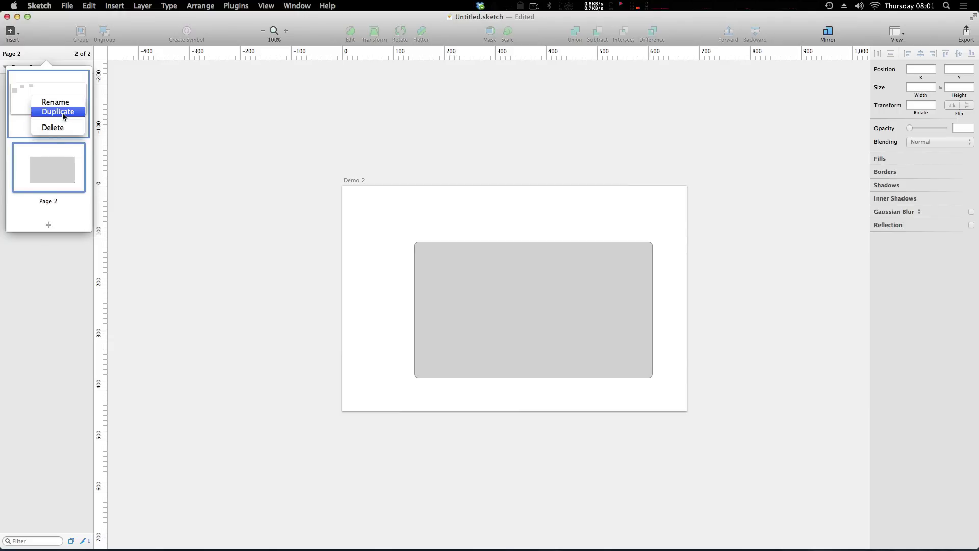
left_click(64, 112)
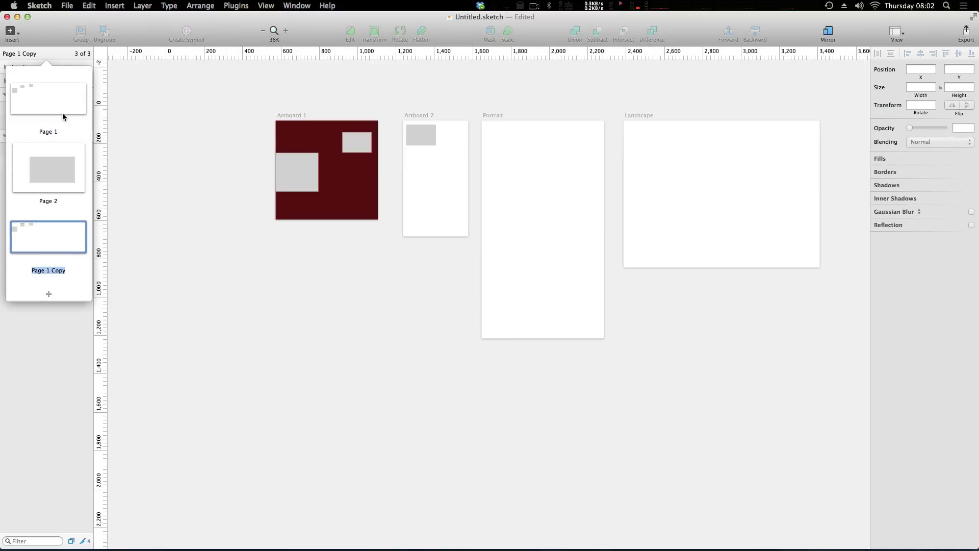
right_click(53, 229)
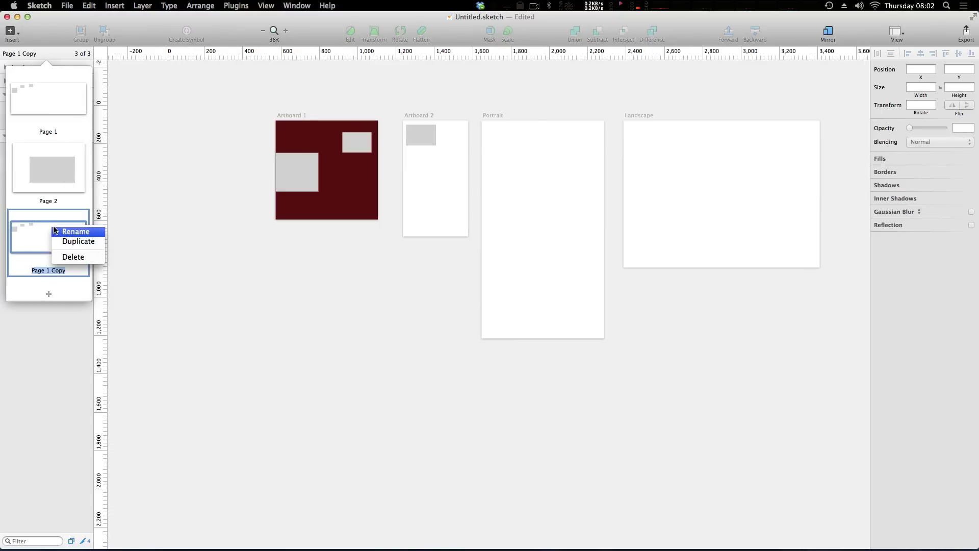
left_click(82, 257)
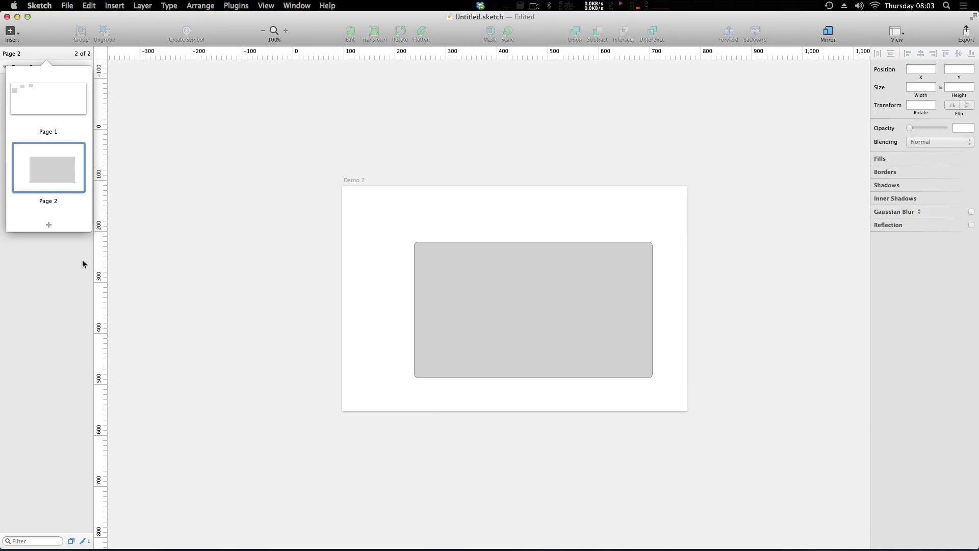
- In Chrome, open leveluptuts.com's Level Up Pro page and view the free-versus-Pro feature table
key("super+Tab")
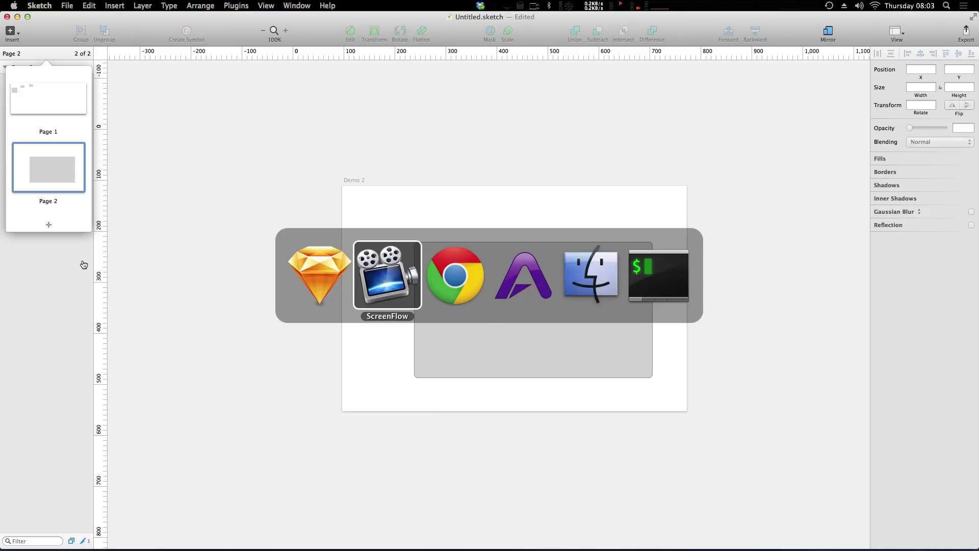
key("super+Tab")
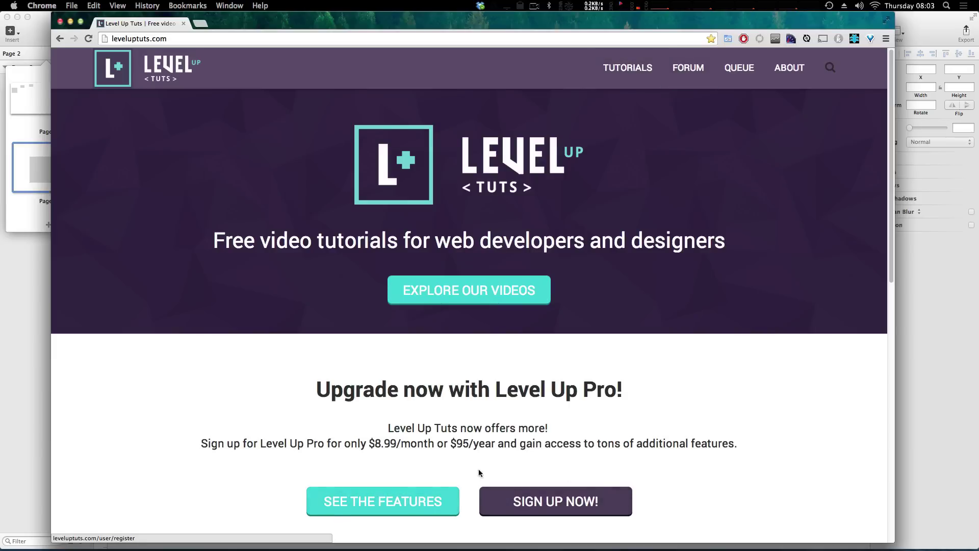
left_click(399, 502)
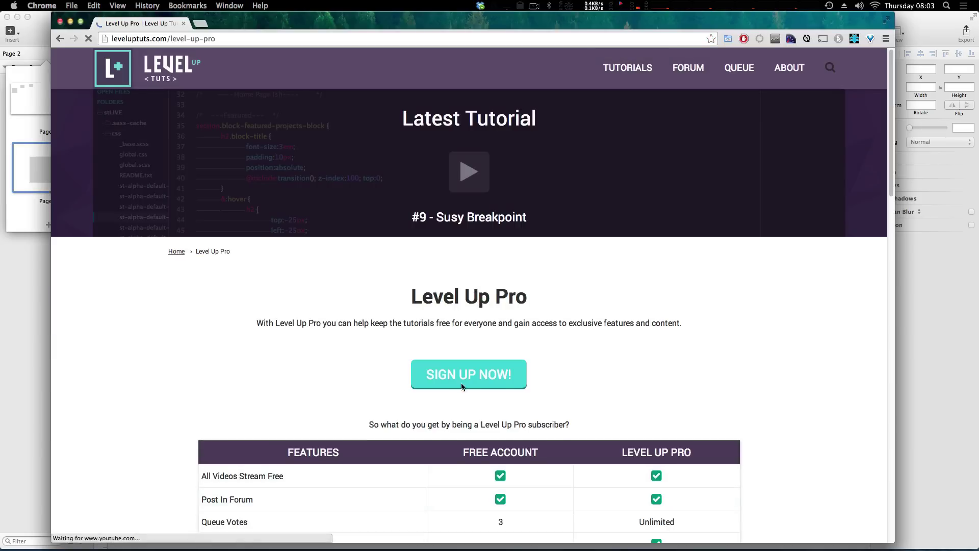
scroll(463, 386, "down", 10)
scroll(463, 387, "up", 8)
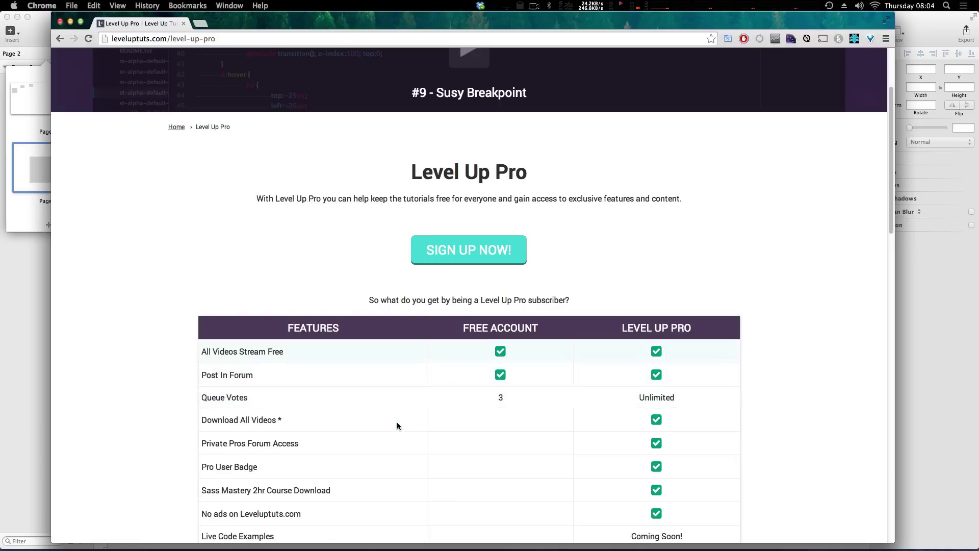